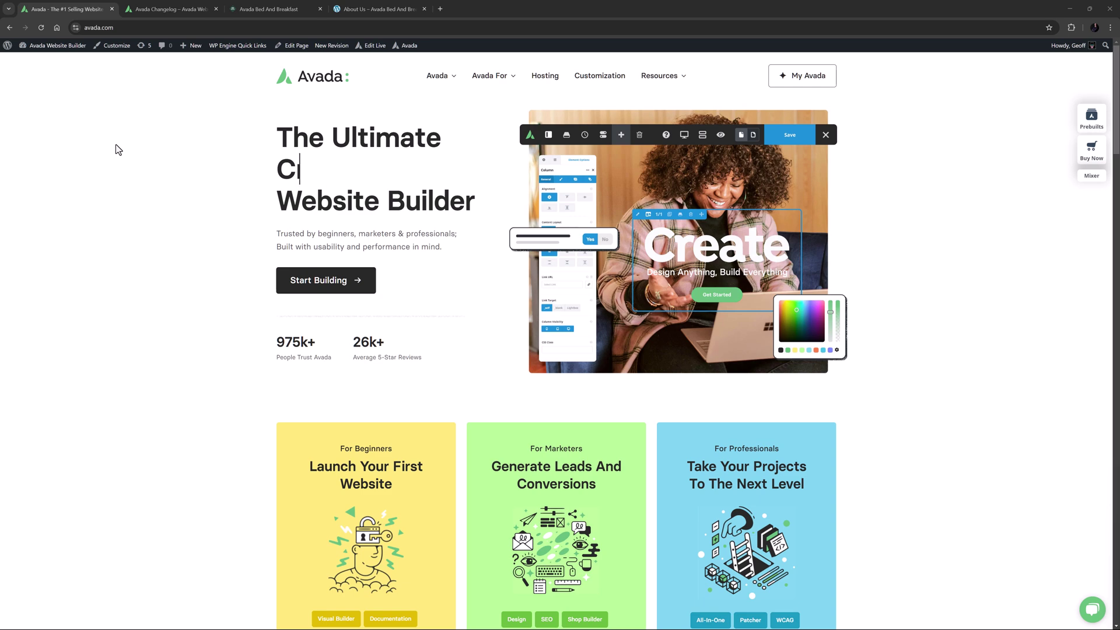
- Show the Avada changelog note on cross-site copy and paste in version 7.11.10
click(162, 9)
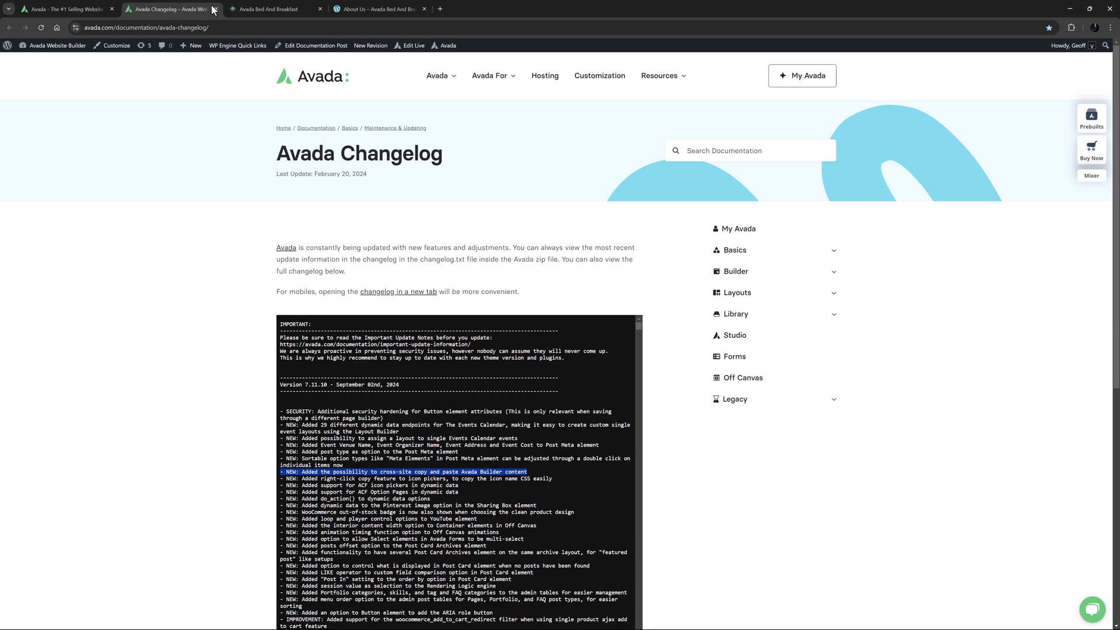
- Switch to the Bed & Breakfast site in the live builder, which asks for clipboard access
click(256, 10)
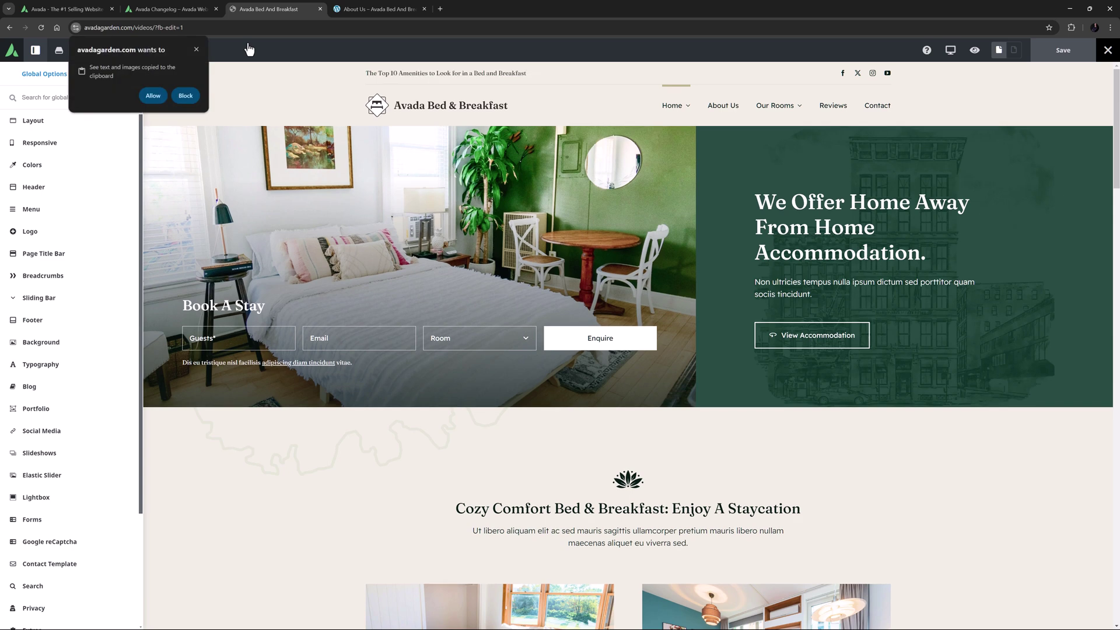
- Allow clipboard access for the site and verify Clipboard is on in the site info panel
click(146, 96)
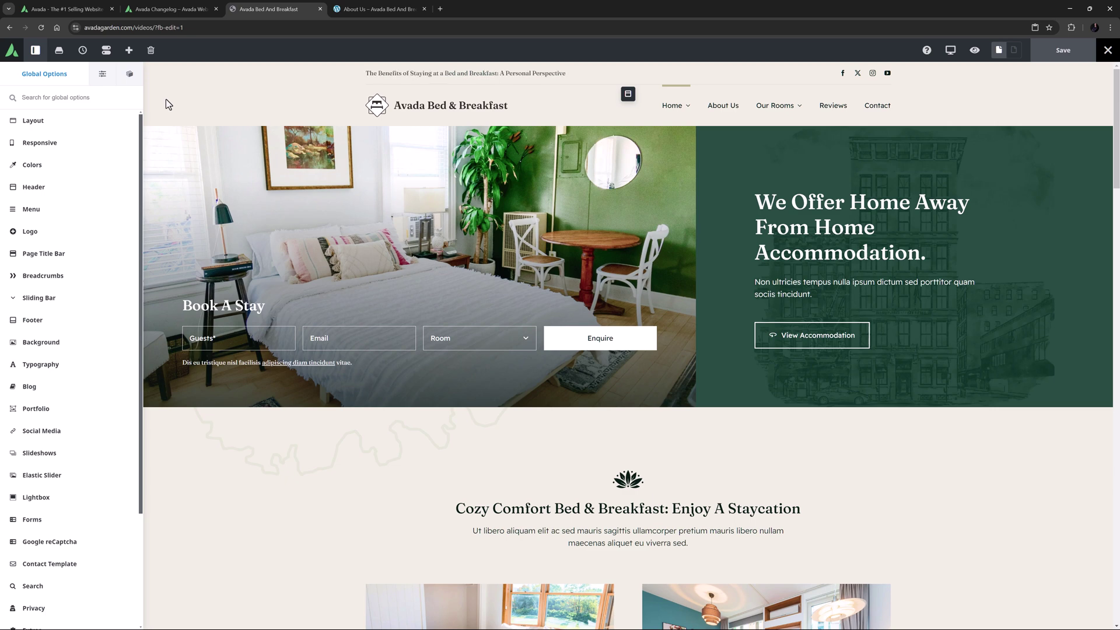
click(75, 27)
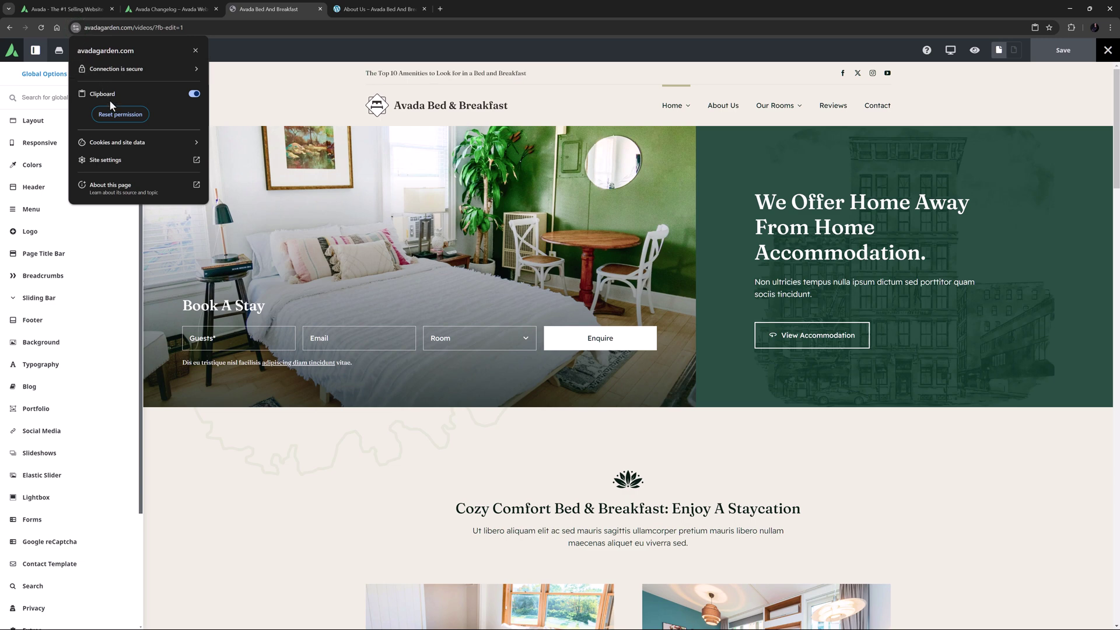
click(117, 115)
click(244, 55)
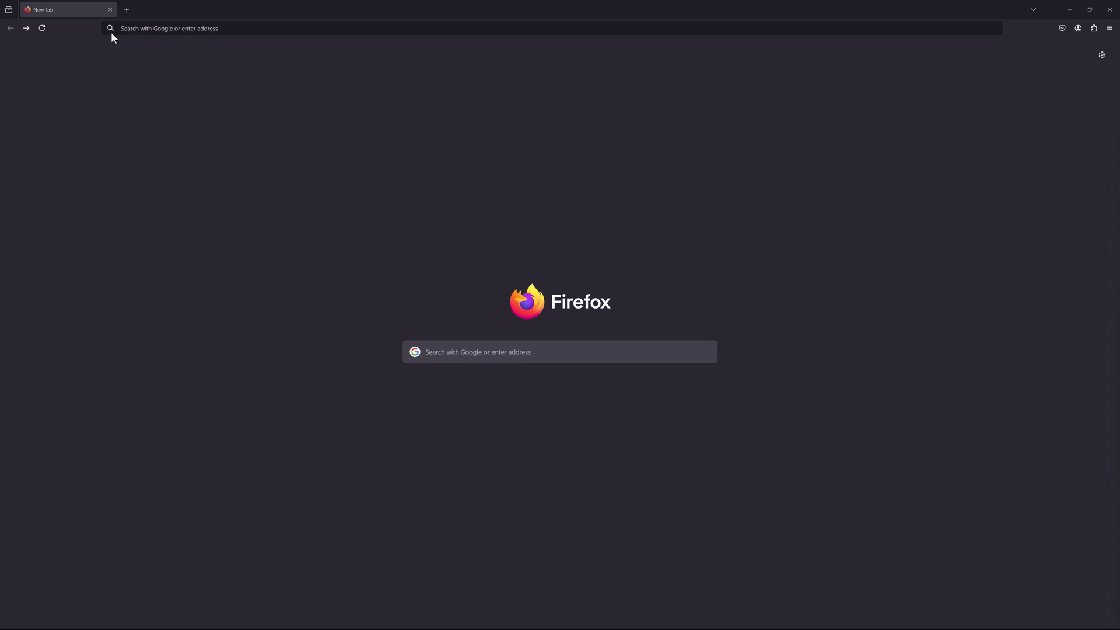
- In Firefox about:config, accept the risk and set dom.events.testing.asyncClipboard to true
right_click(130, 25)
click(146, 102)
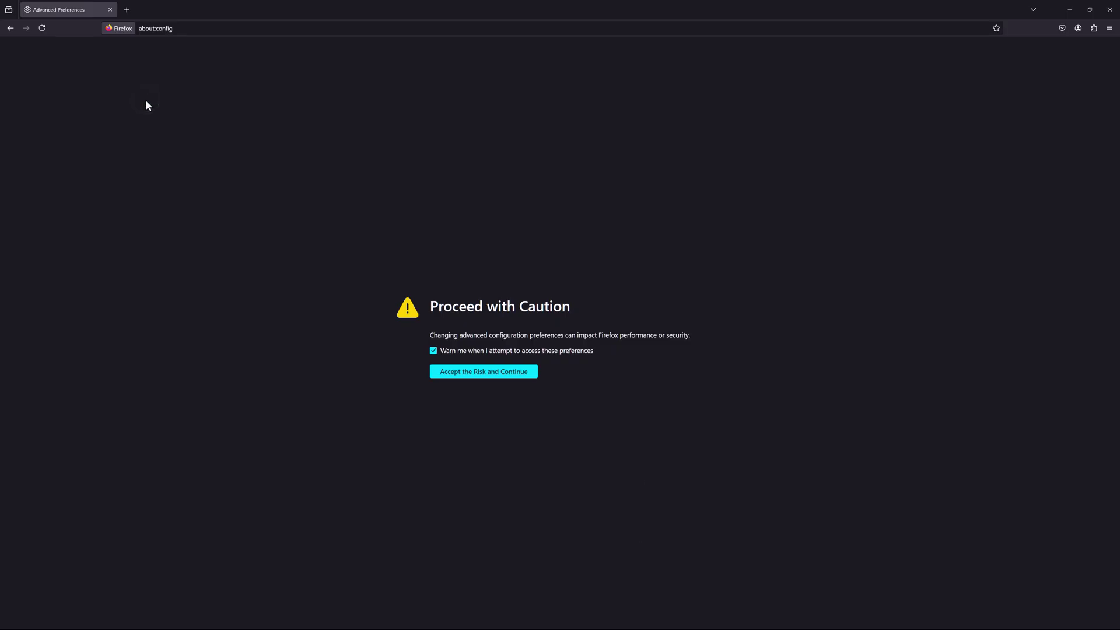
click(484, 371)
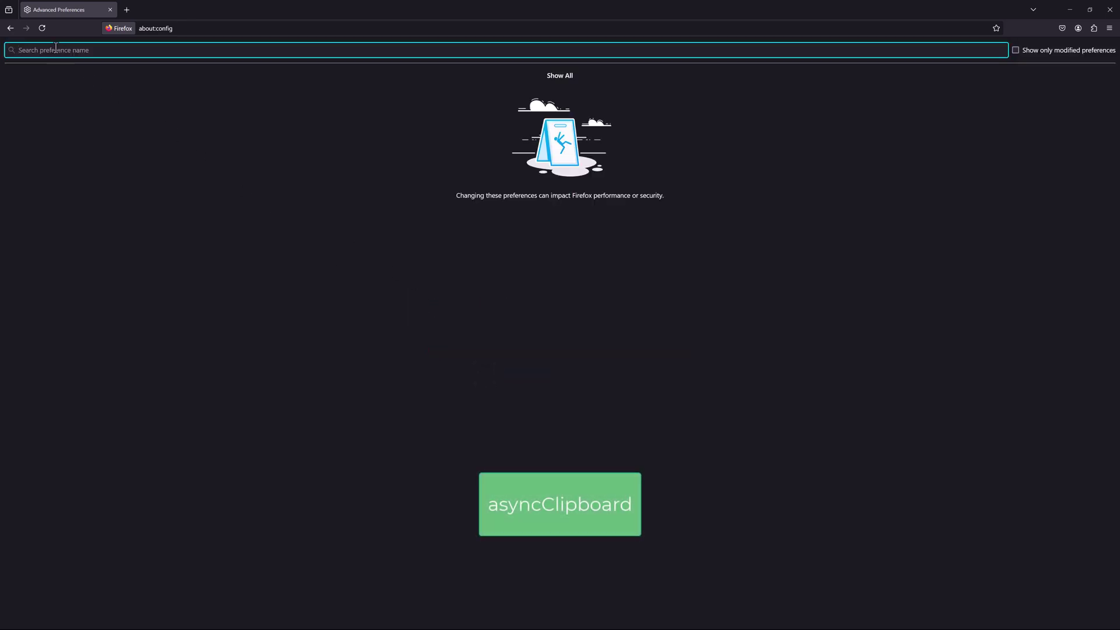
text(asyncClipboard)
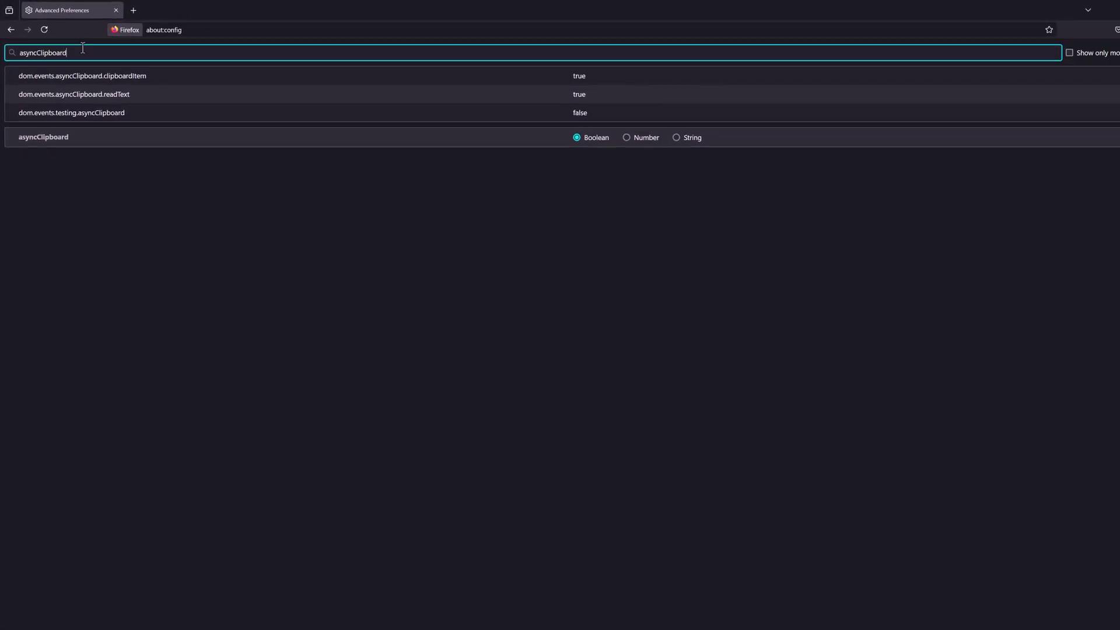
click(1088, 107)
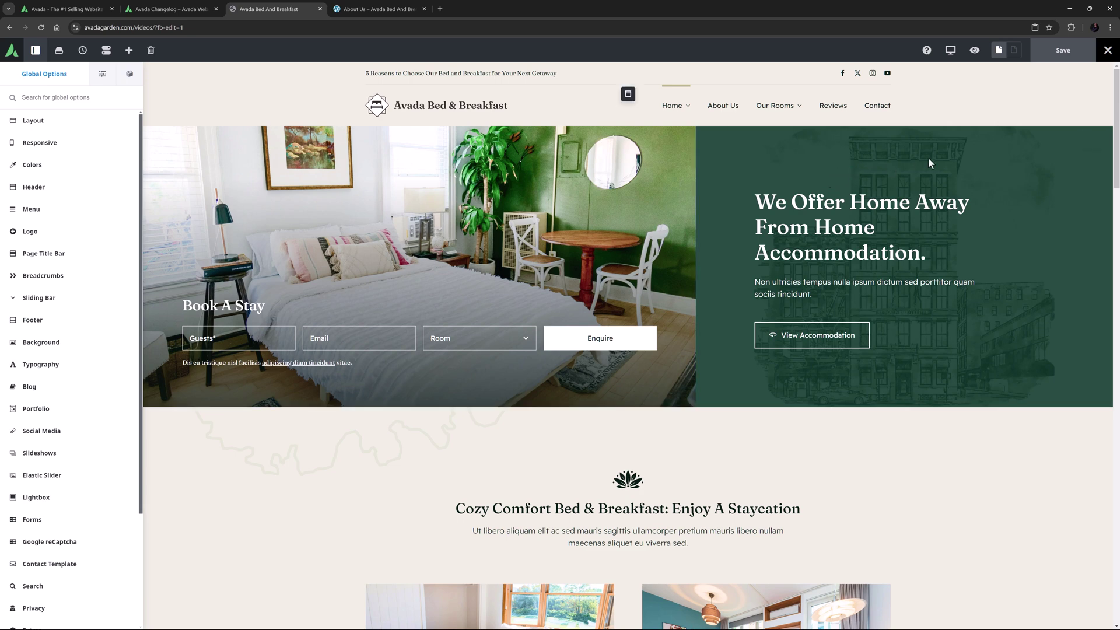
- Copy the home-page hero container and move to the other site's About Us page
click(1092, 147)
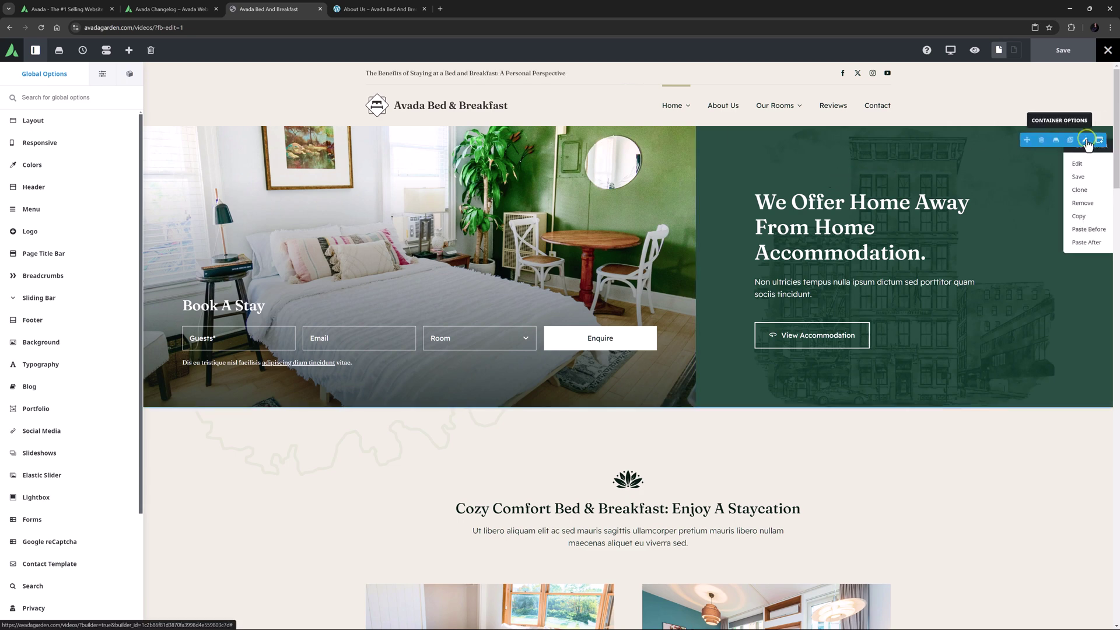
click(1077, 216)
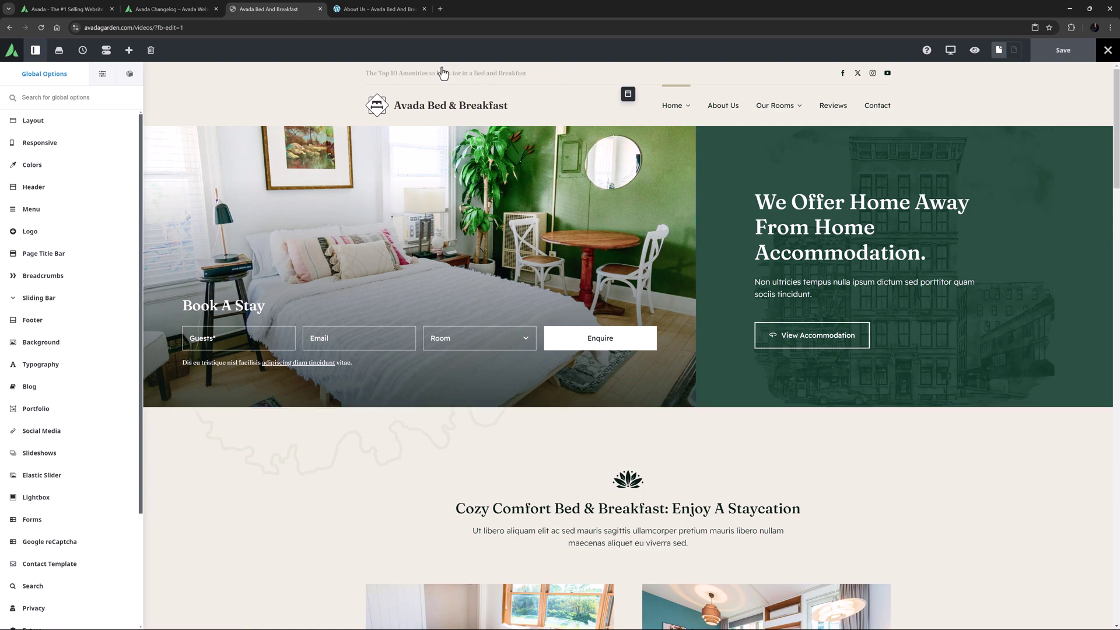
click(378, 10)
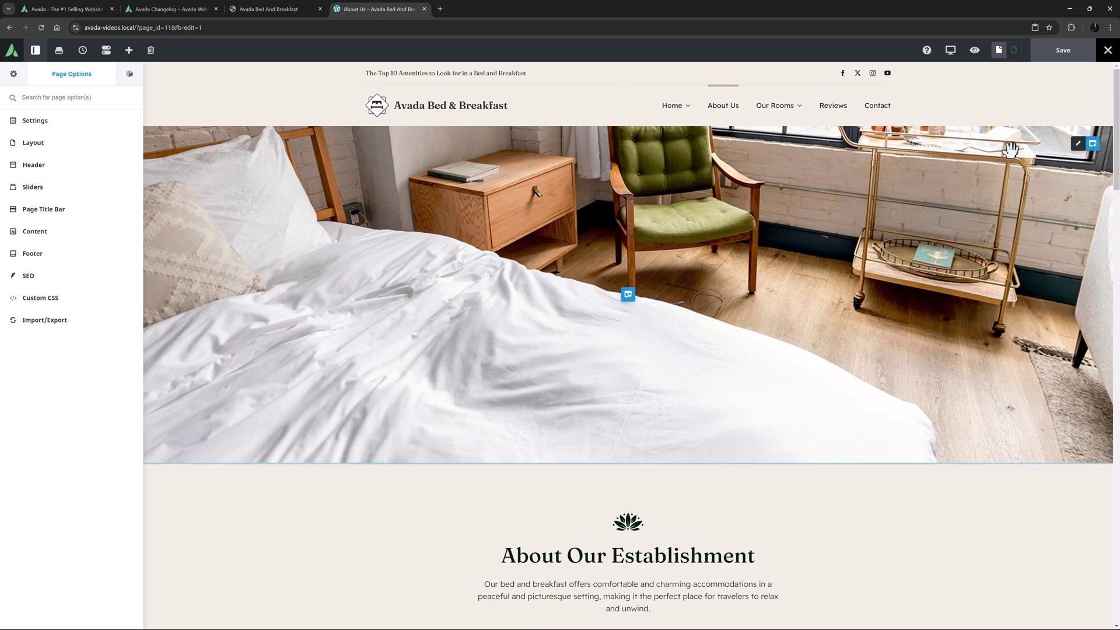
- Paste the copied Book A Stay hero before the About Us hero container
click(1078, 145)
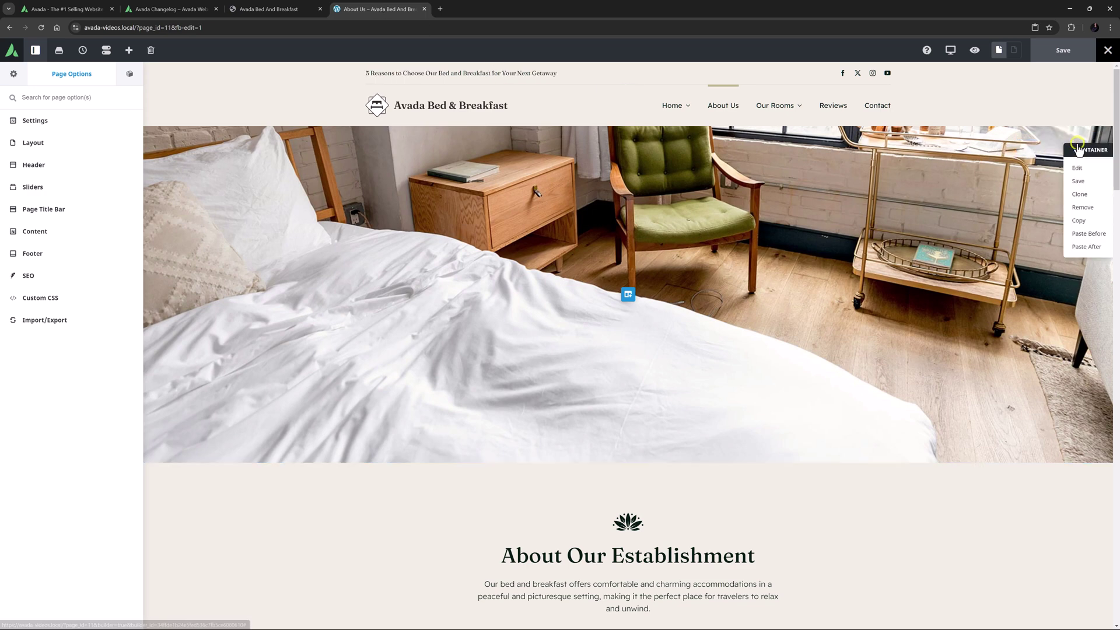
click(1078, 231)
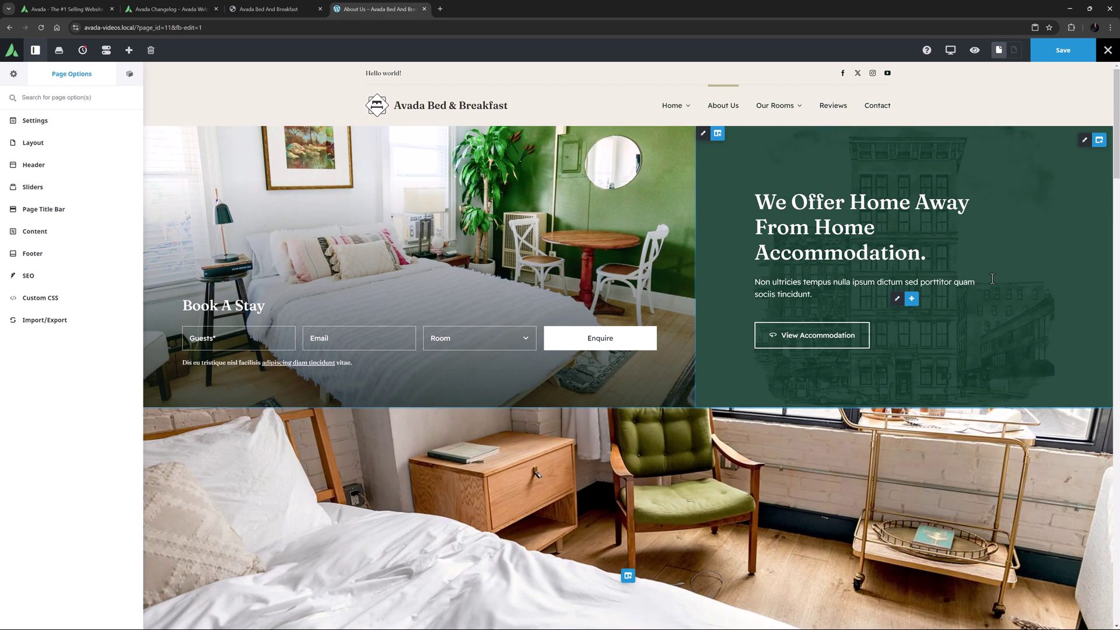